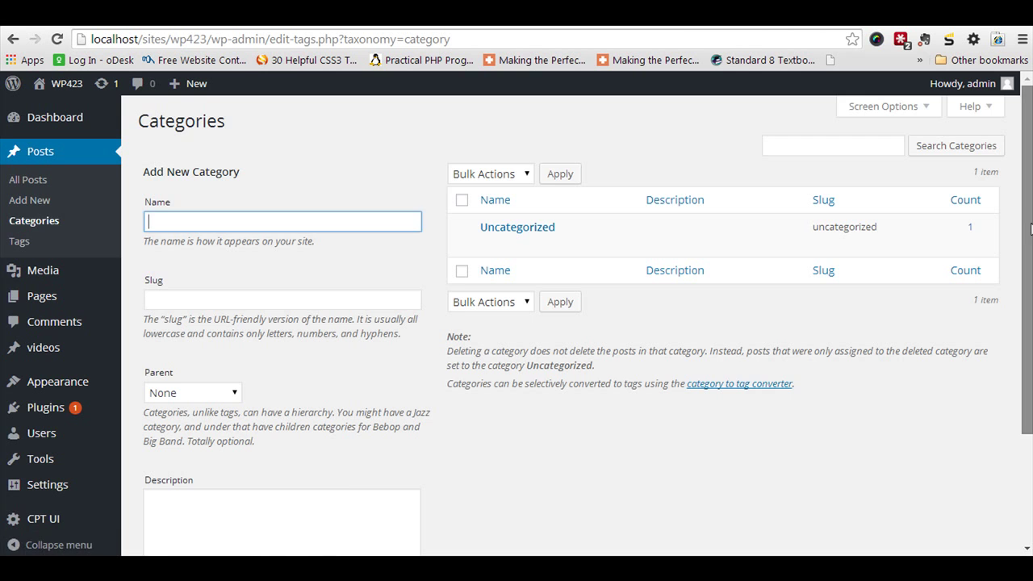
Enter 'test category' as the new category's name
{"action": "left_click_drag", "start_coordinate": [1031, 230], "coordinate": [1031, 267]}
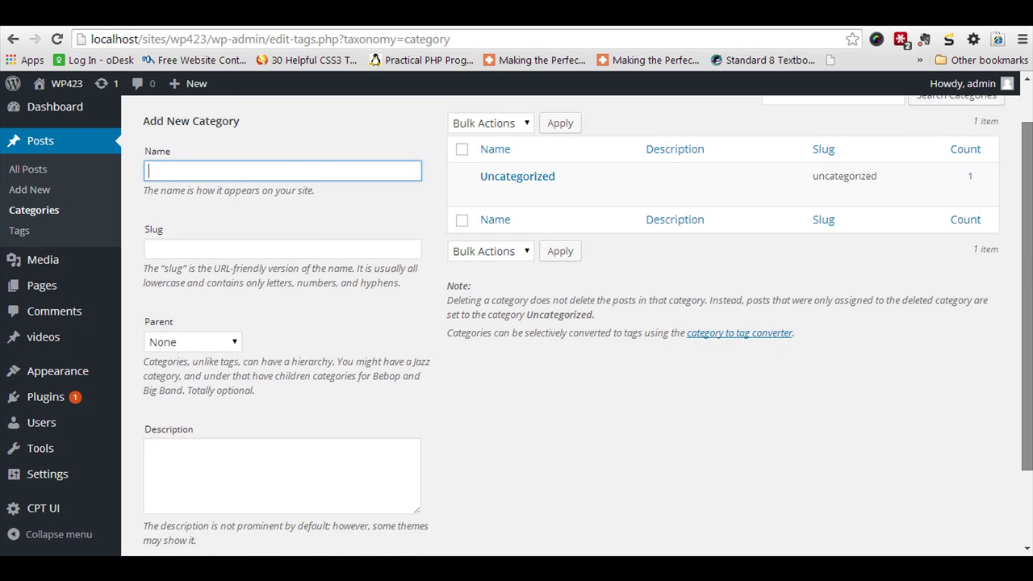
{"action": "left_click", "coordinate": [295, 459]}
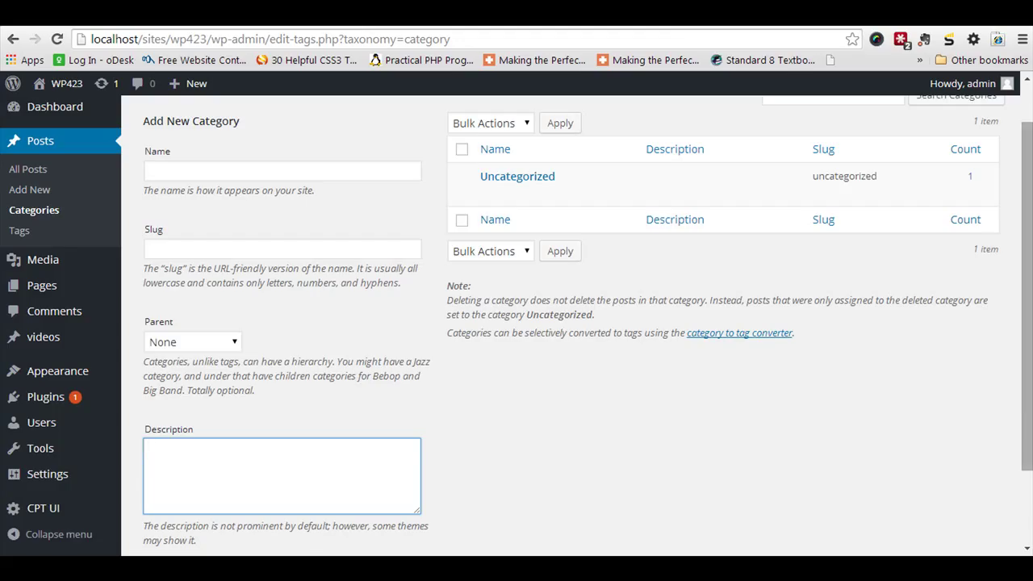
{"action": "mouse_move", "coordinate": [1029, 412]}
{"action": "left_mouse_down"}
{"action": "mouse_move", "coordinate": [1030, 378]}
{"action": "mouse_move", "coordinate": [1030, 412]}
{"action": "left_mouse_up"}
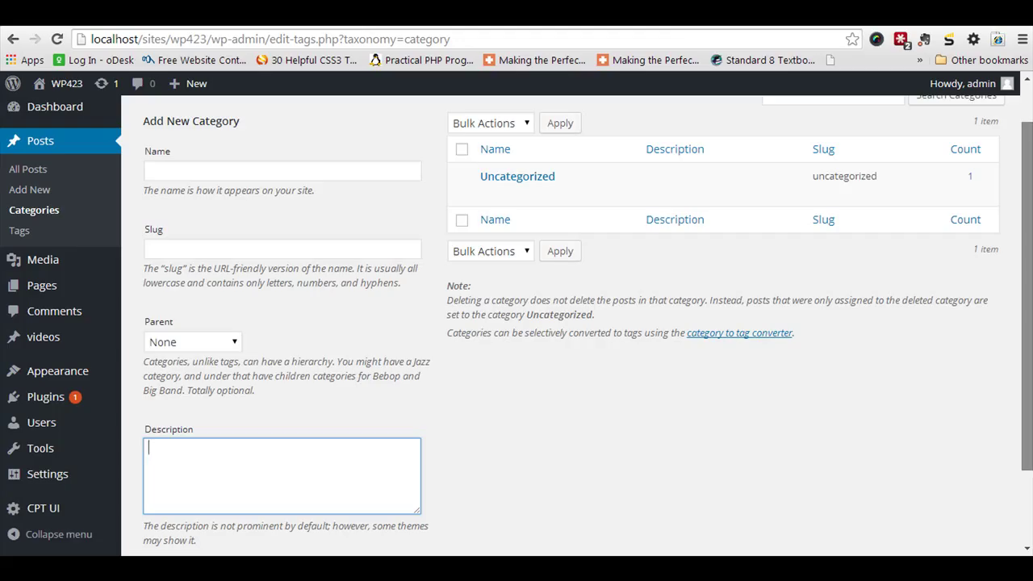
{"action": "left_click", "coordinate": [204, 172]}
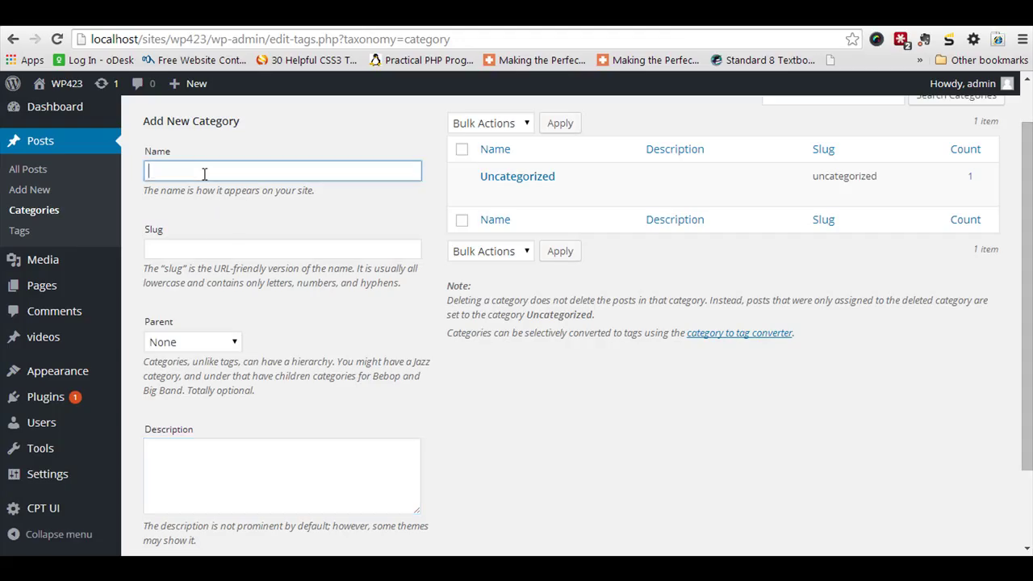
{"action": "type", "text": "tes"}
{"action": "type", "text": "t catego"}
{"action": "type", "text": "ry"}
Set the description to 'this is description with p tag' wrapped in <p></p> tags
{"action": "left_click", "coordinate": [178, 477]}
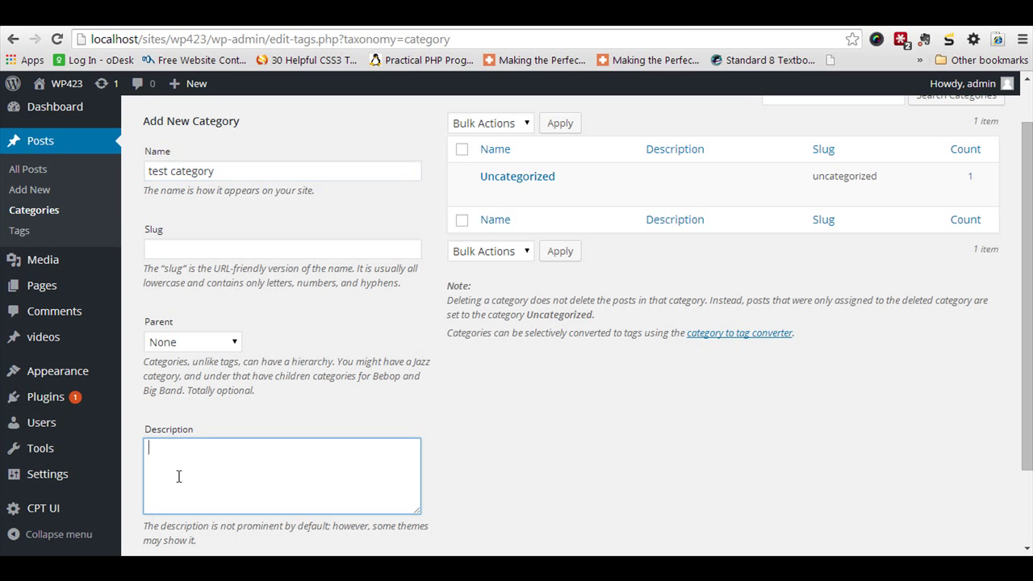
{"action": "type", "text": "<p>"}
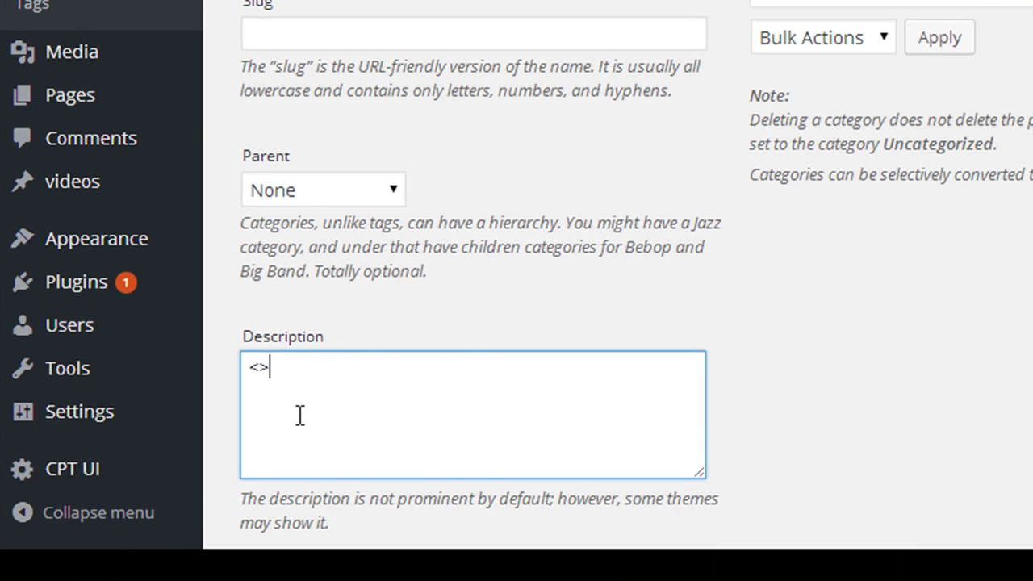
{"action": "key", "text": "Left"}
{"action": "type", "text": "p"}
{"action": "key", "text": "Right"}
{"action": "type", "text": "<>"}
{"action": "key", "text": "Left"}
{"action": "type", "text": "/p"}
{"action": "key", "text": "Left"}
{"action": "key", "text": "Left"}
{"action": "key", "text": "Left"}
{"action": "type", "text": "th"}
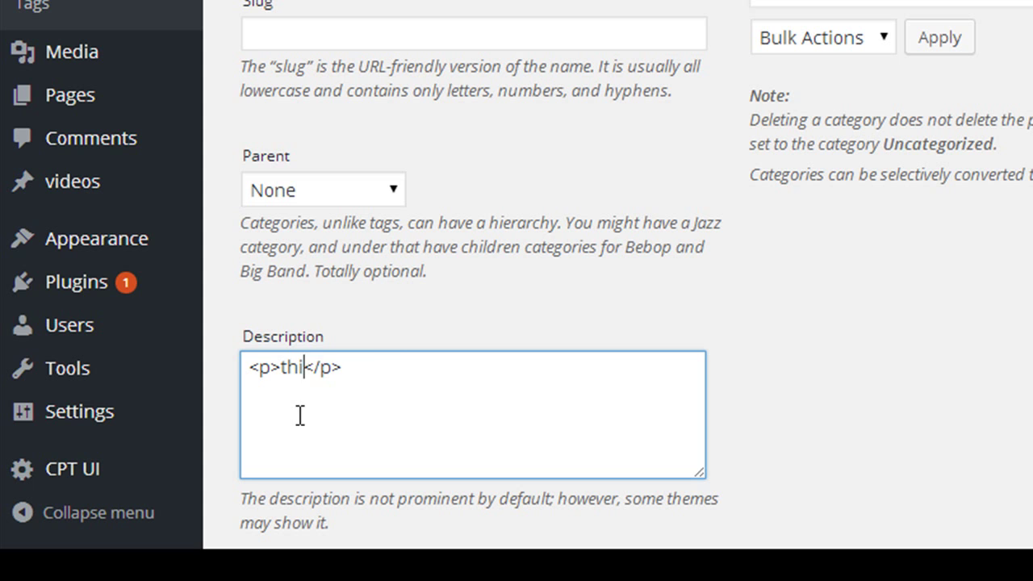
{"action": "type", "text": "is is desc"}
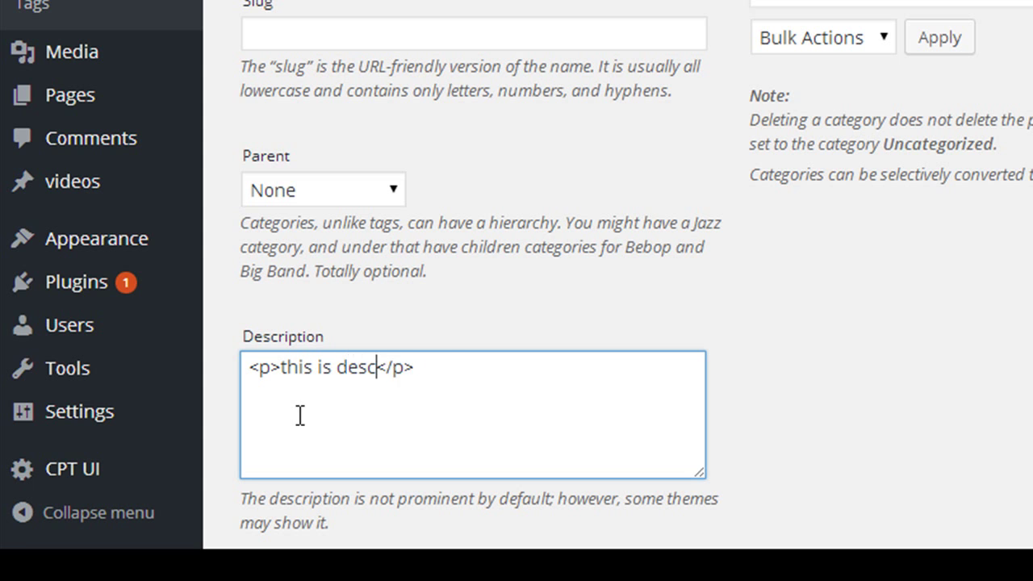
{"action": "type", "text": "ription with "}
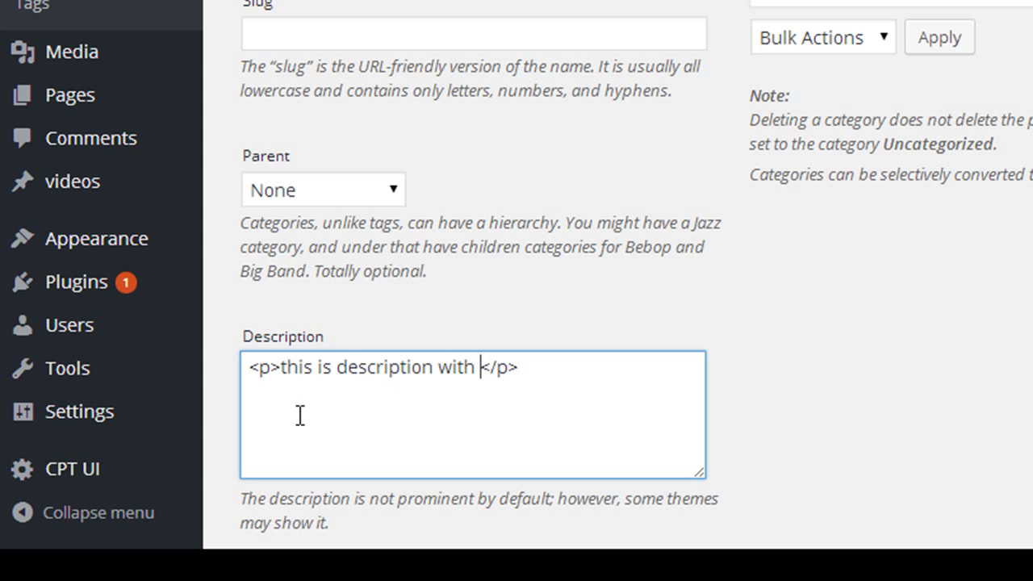
{"action": "type", "text": "p tag"}
Add the new category so it appears in the category list
{"action": "scroll", "coordinate": [299, 415], "scroll_direction": "up", "scroll_amount": 1}
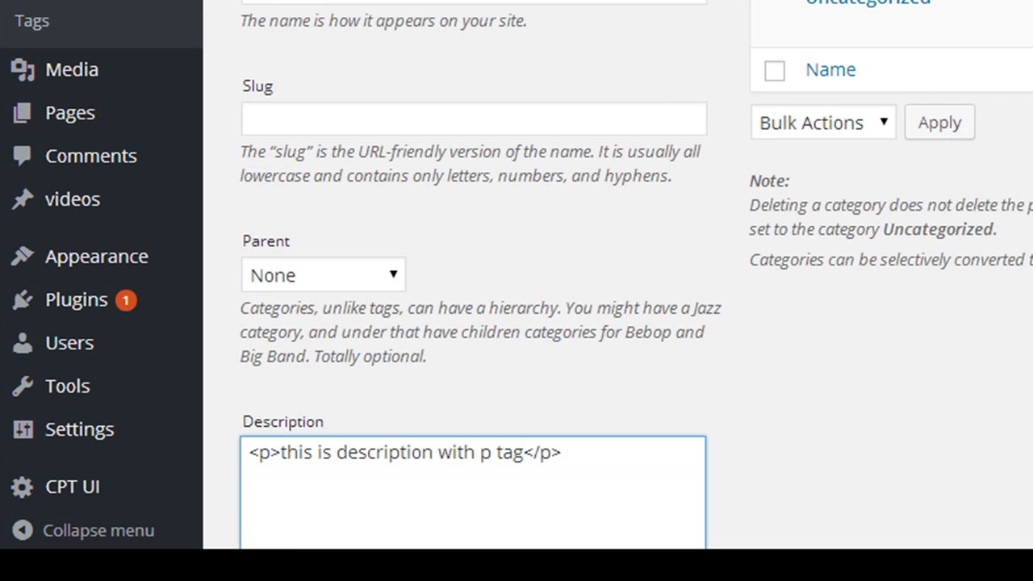
{"action": "scroll", "coordinate": [277, 466], "scroll_direction": "down", "scroll_amount": 3}
{"action": "left_click", "coordinate": [300, 427]}
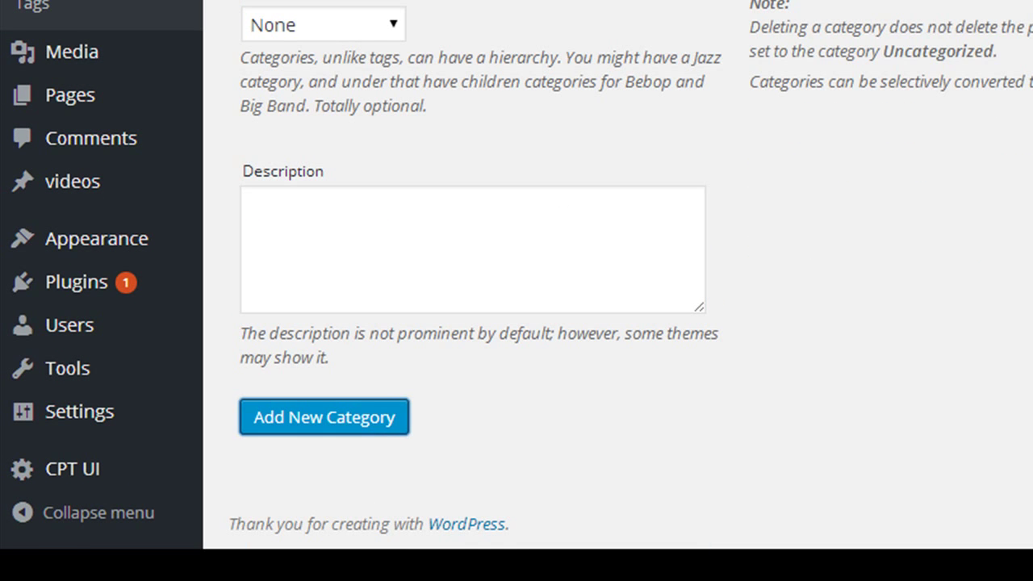
{"action": "scroll", "coordinate": [516, 275], "scroll_direction": "up", "scroll_amount": 3}
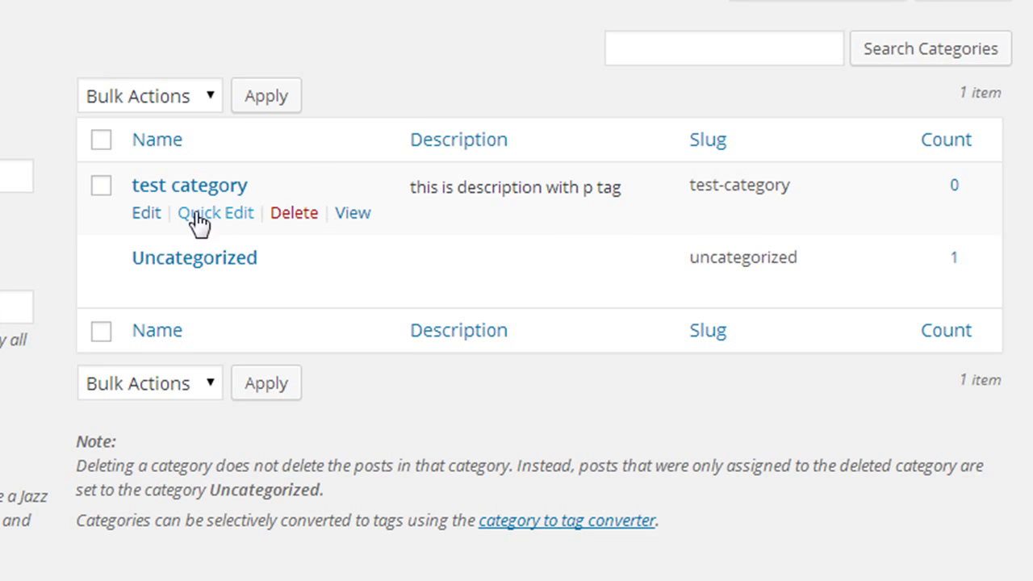
Check that test category's saved description lost its p tags, then switch to the twentyfifteen theme folder
{"action": "left_click", "coordinate": [140, 216]}
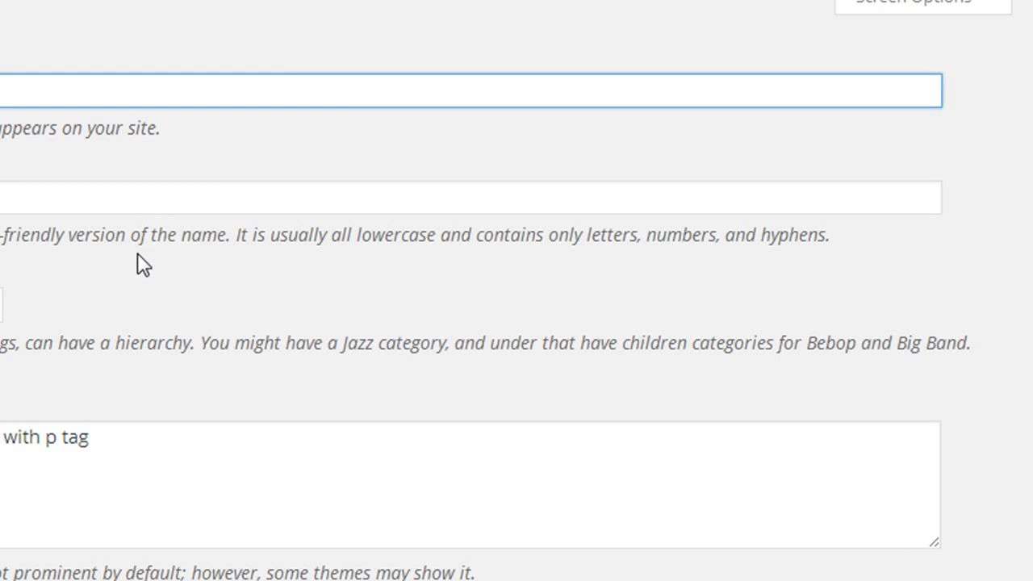
{"action": "left_click", "coordinate": [126, 447]}
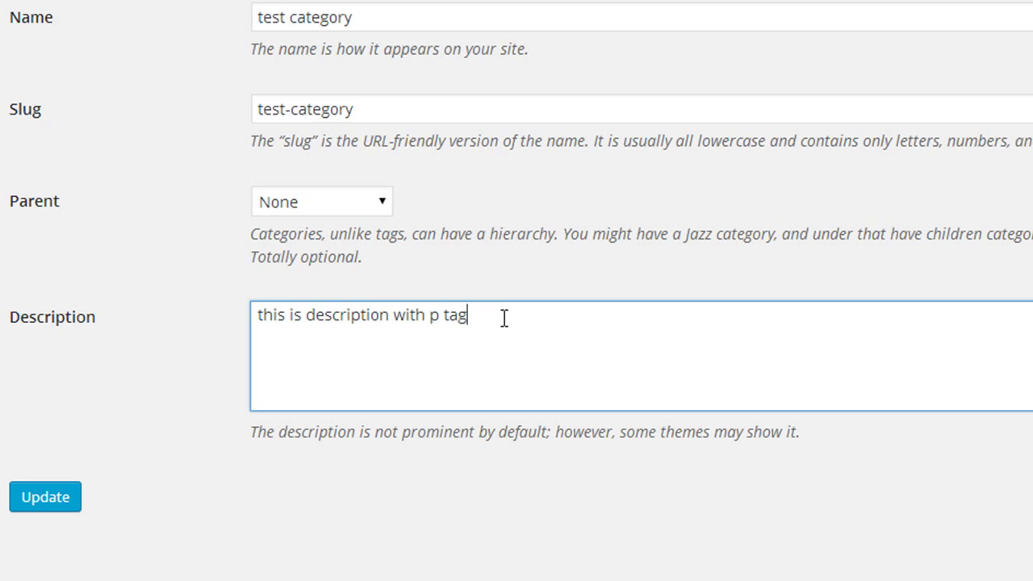
{"action": "left_click", "coordinate": [16, 491]}
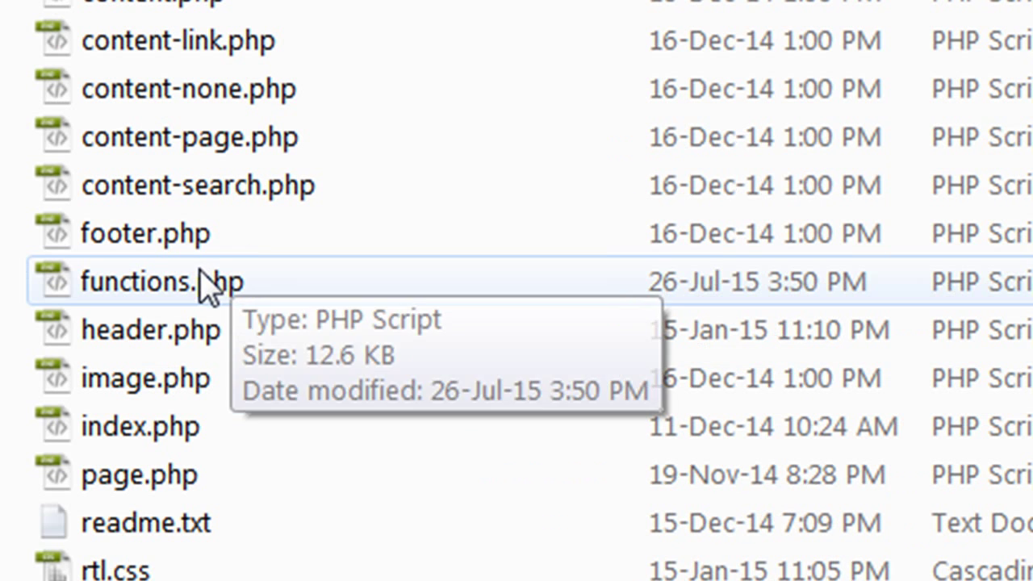
Open the twentyfifteen theme's functions.php in Dreamweaver
{"action": "left_click", "coordinate": [204, 295]}
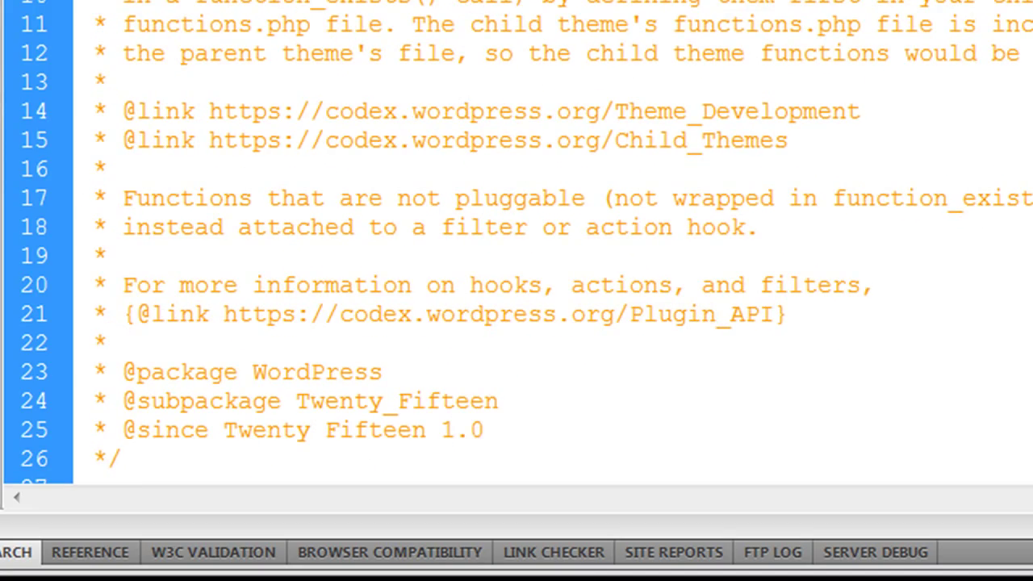
Paste the allow-HTML comment and four kses remove_filter lines at the end of functions.php
{"action": "scroll", "coordinate": [686, 459], "scroll_direction": "down", "scroll_amount": 16}
{"action": "scroll", "coordinate": [686, 458], "scroll_direction": "down", "scroll_amount": 20}
{"action": "scroll", "coordinate": [687, 458], "scroll_direction": "down", "scroll_amount": 20}
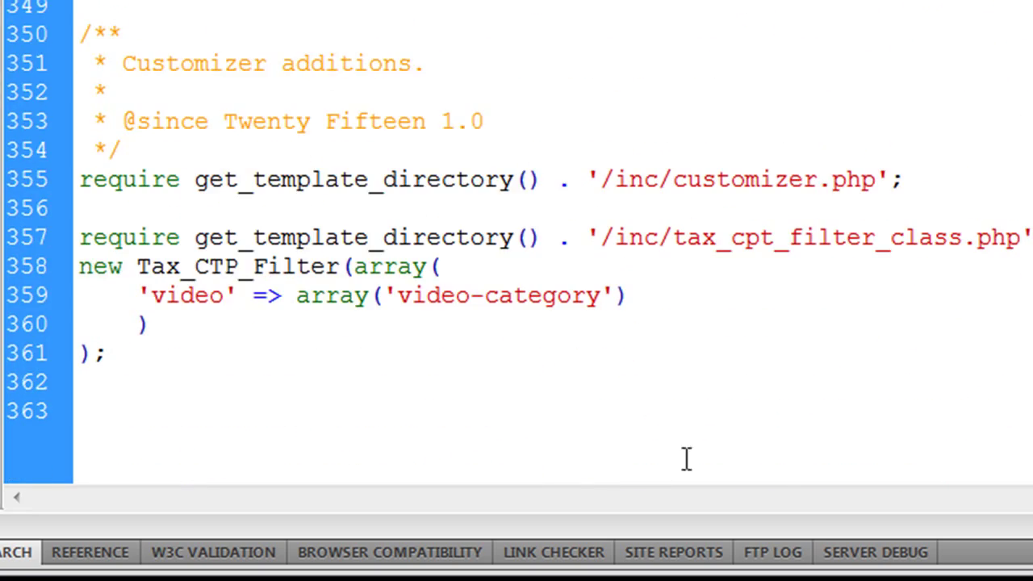
{"action": "left_click", "coordinate": [160, 407]}
{"action": "type", "text": "// allow html in category and taxonomy descriptions remove_filter( 'pre_term_description', 'wp_filter_kses' ); remove_filter( 'pre_link_description', 'wp_filter_kses' ); remove_filter( 'pre_link_notes', 'wp_filter_kses' ); remove_filter( 'term_description', 'wp_kses_data' );"}
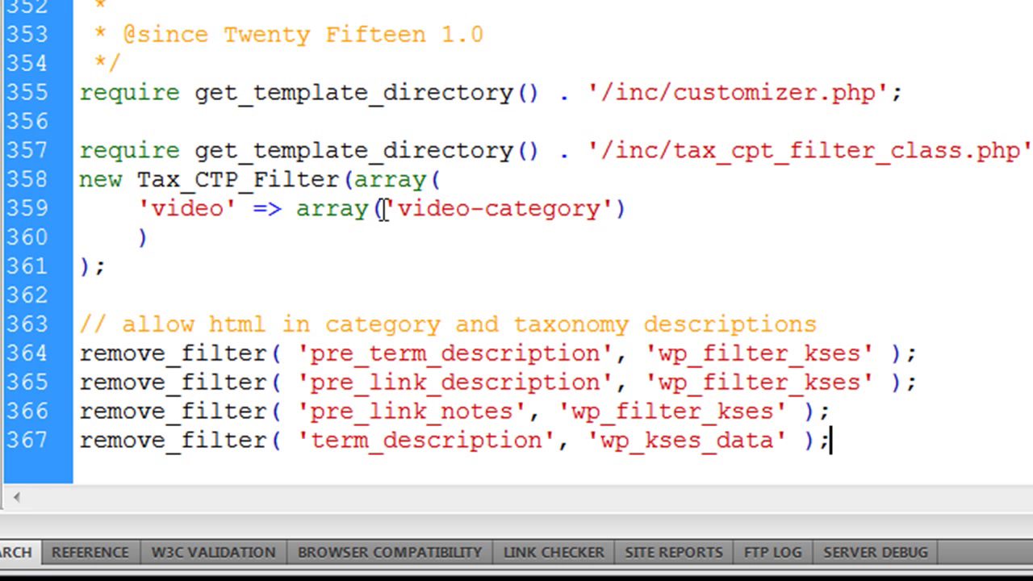
{"action": "scroll", "coordinate": [535, 117], "scroll_direction": "down", "scroll_amount": 1}
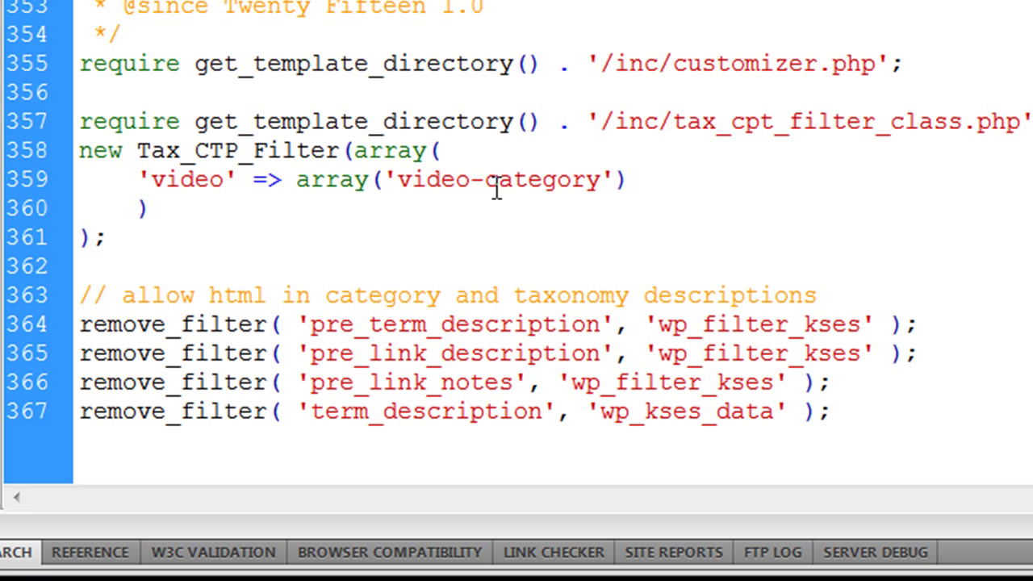
{"action": "key", "text": "Return"}
{"action": "key", "text": "Return"}
Review the new remove_filter lines for pre_term_description, pre_link_notes and term_description
{"action": "scroll", "coordinate": [475, 212], "scroll_direction": "down", "scroll_amount": 2}
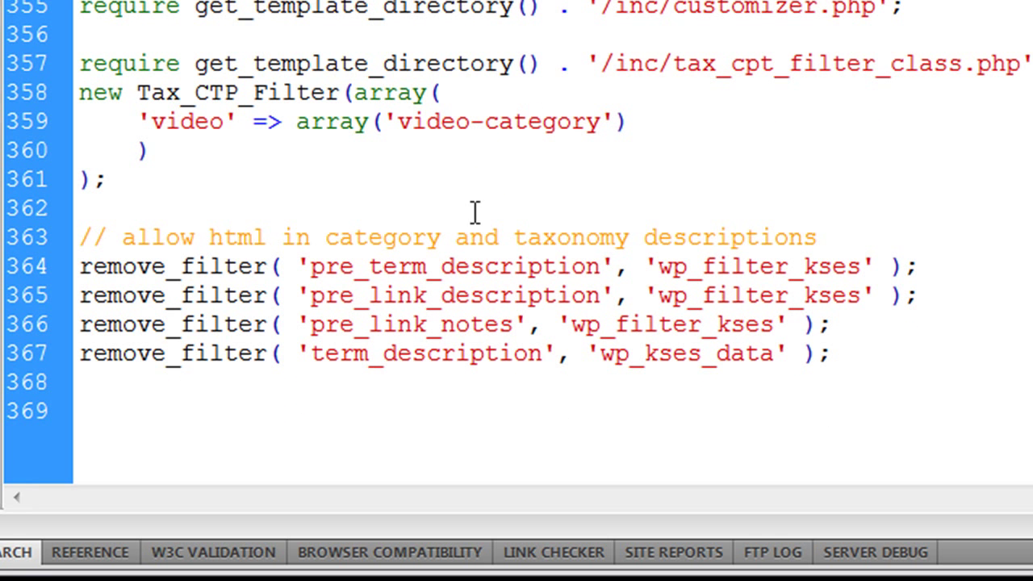
{"action": "left_click", "coordinate": [179, 267]}
{"action": "left_click", "coordinate": [528, 267]}
{"action": "left_click", "coordinate": [425, 325]}
{"action": "left_click", "coordinate": [361, 354]}
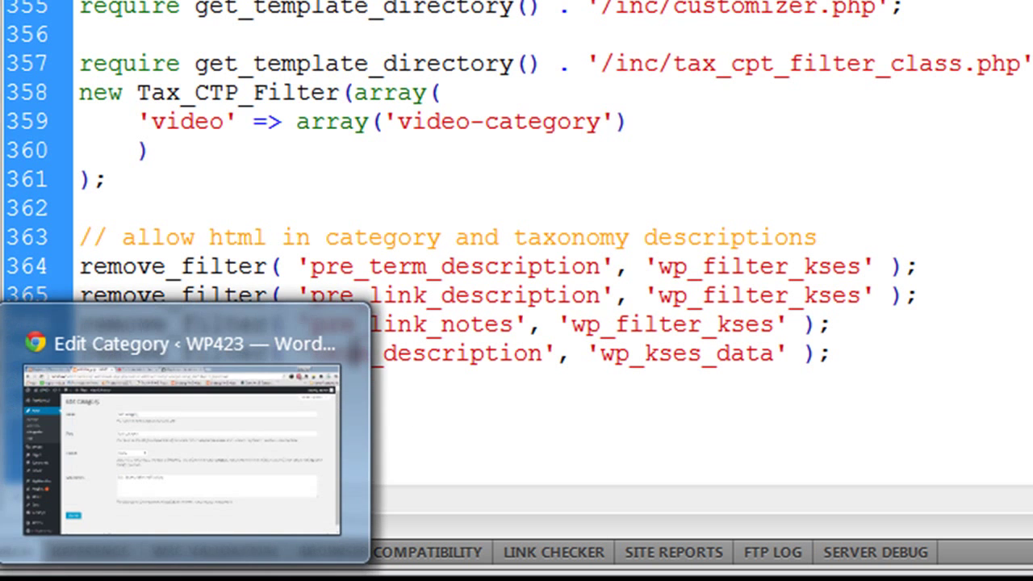
Wrap test category's description in <p></p> tags again
{"action": "left_click", "coordinate": [181, 507]}
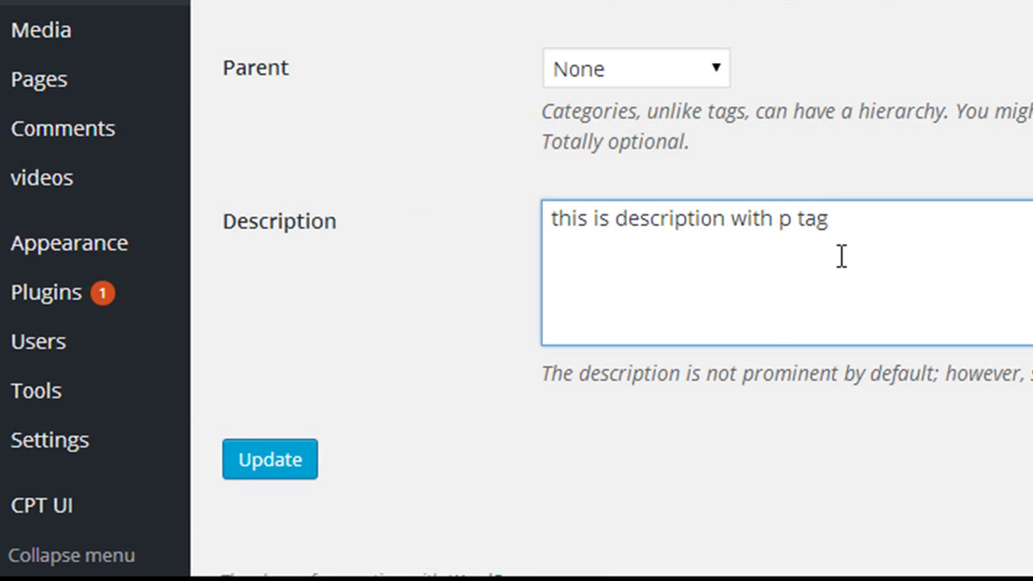
{"action": "key", "text": "Home"}
{"action": "type", "text": "<>"}
{"action": "key", "text": "Left"}
{"action": "type", "text": "p"}
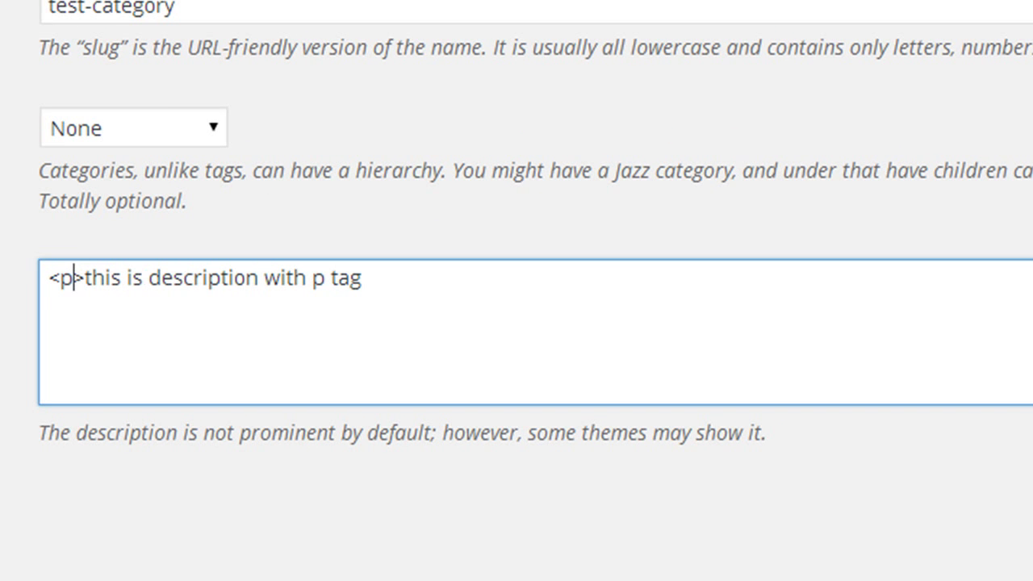
{"action": "key", "text": "End"}
{"action": "type", "text": "<>"}
{"action": "key", "text": "Left"}
{"action": "type", "text": "/p"}
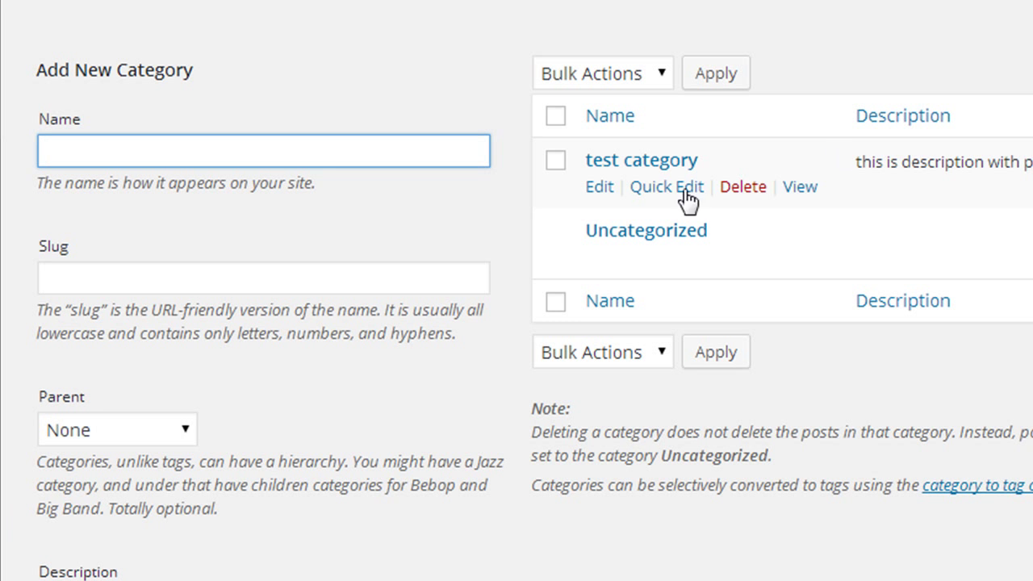
Reopen test category and confirm its description kept the p tags
{"action": "left_click", "coordinate": [599, 187]}
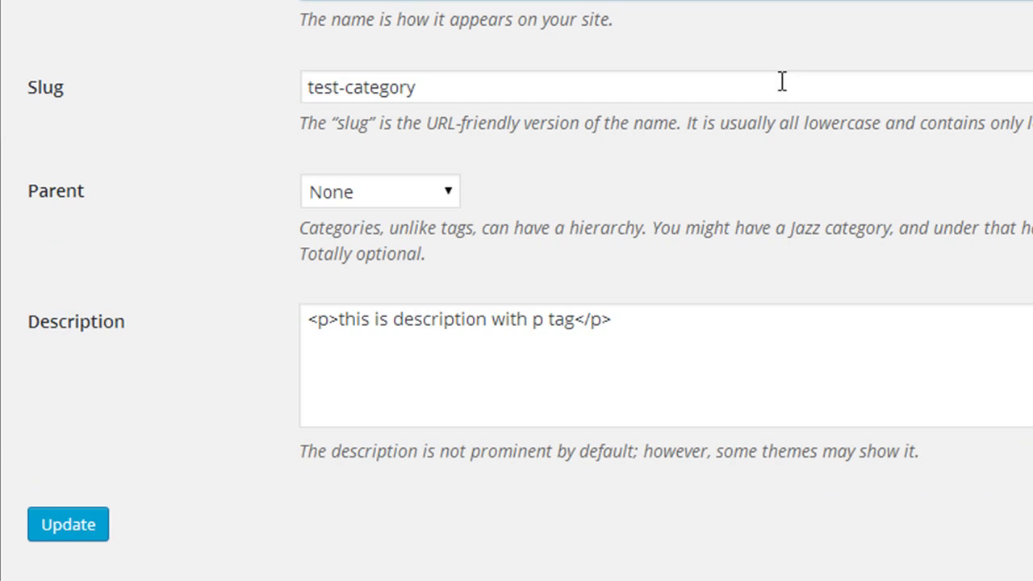
{"action": "left_click_drag", "start_coordinate": [685, 334], "coordinate": [279, 311]}
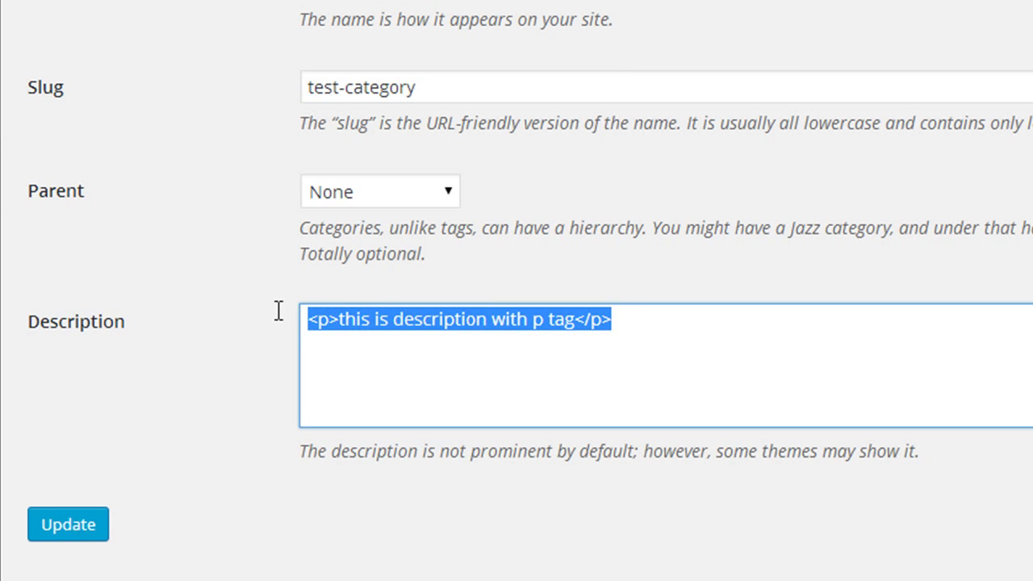
{"action": "left_click", "coordinate": [546, 378]}
{"action": "left_click", "coordinate": [700, 320]}
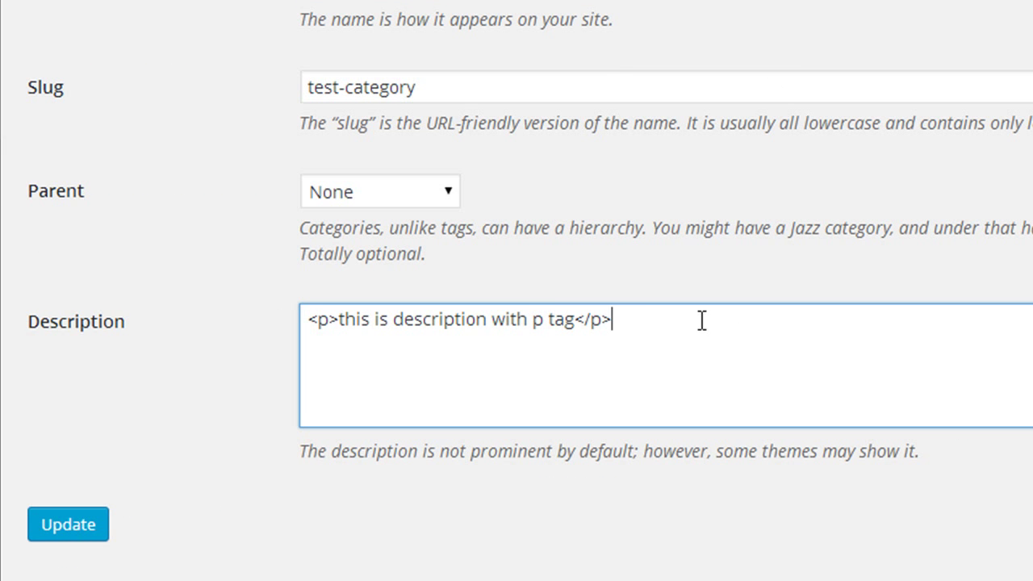